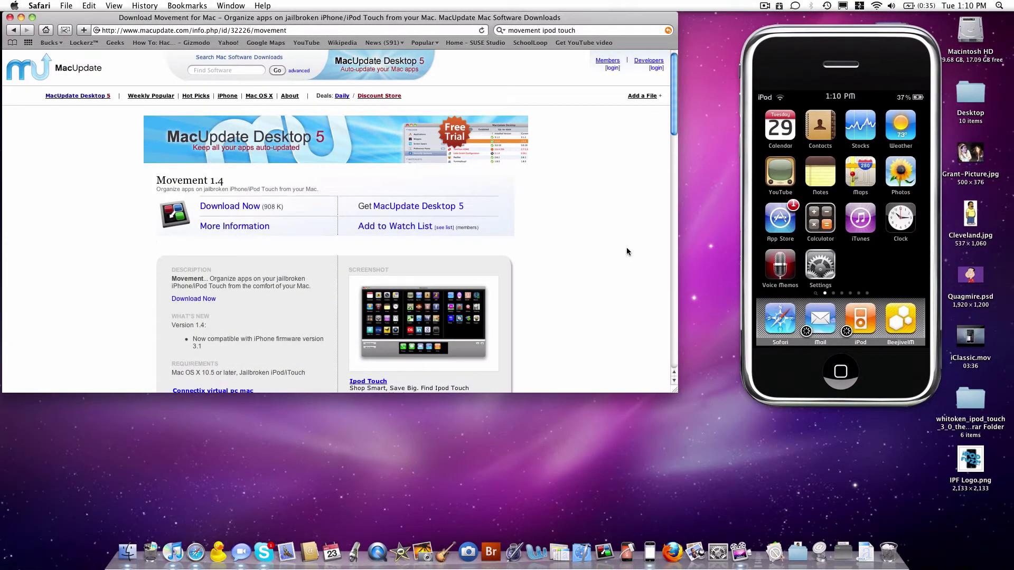
scroll(627, 250, "down", 8)
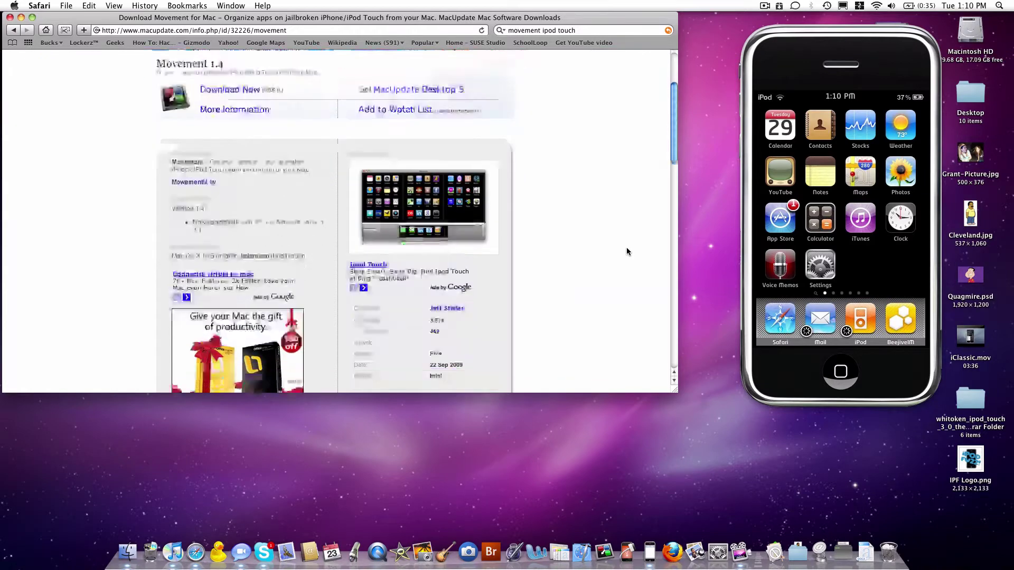
scroll(628, 251, "up", 3)
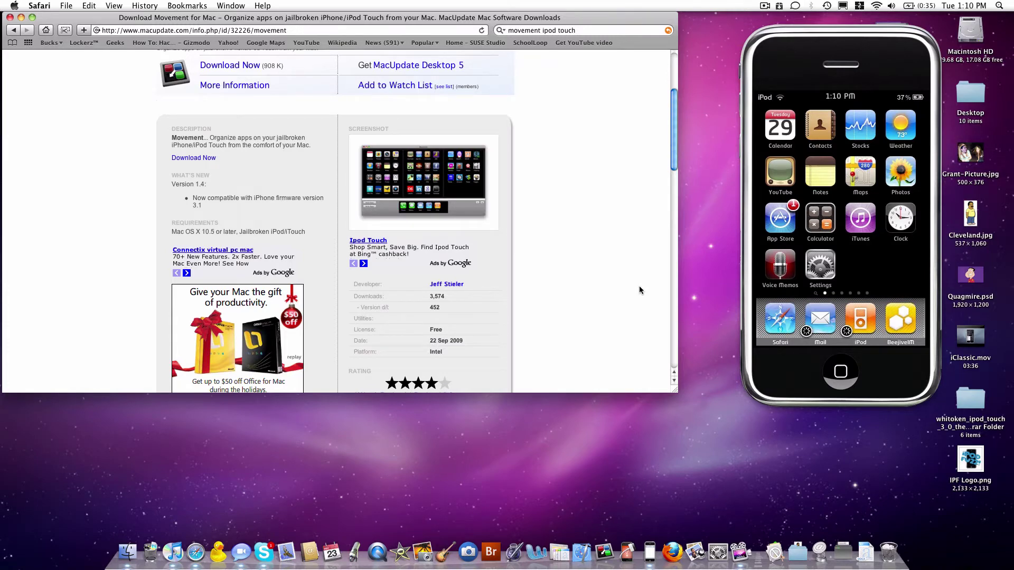
scroll(498, 198, "down", 3)
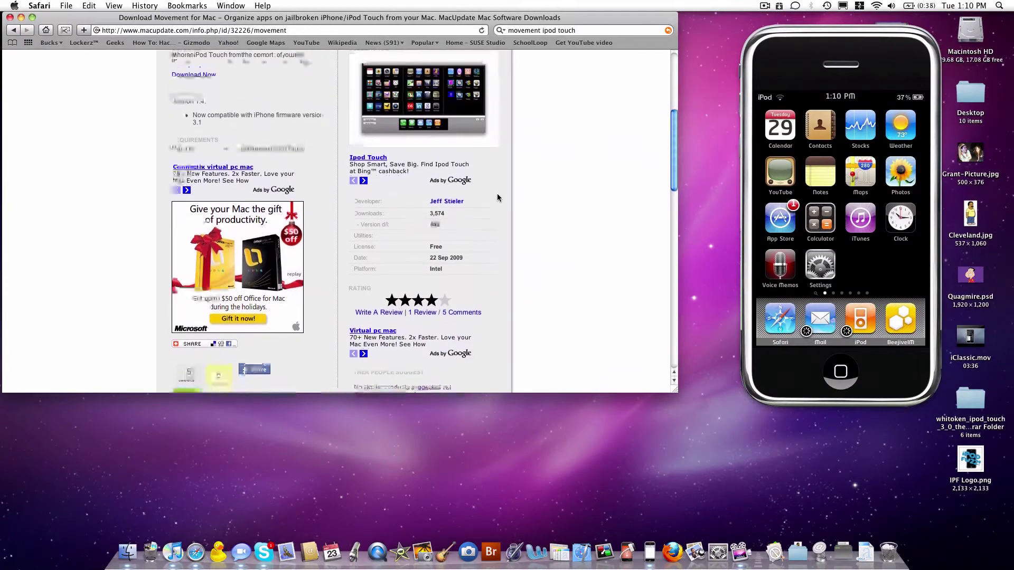
scroll(498, 198, "up", 5)
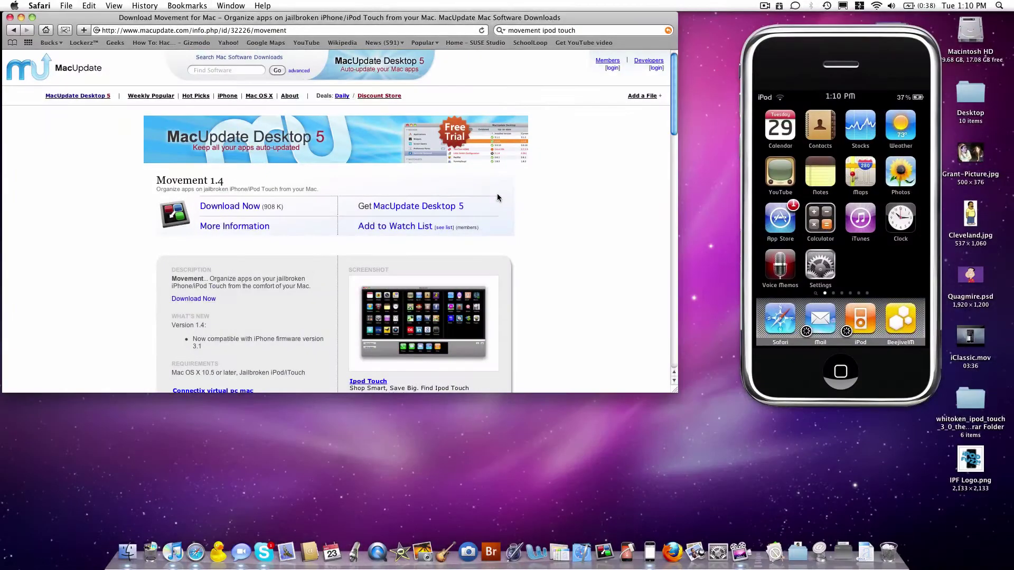
key("super+q")
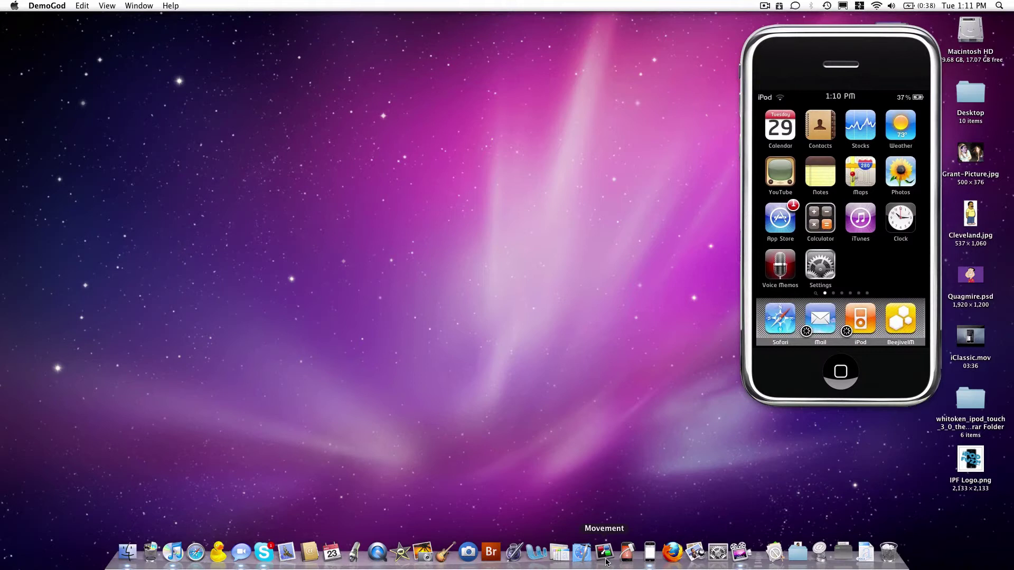
Step: Launch Movement from the Dock so its Welcome to Movement dialog with six usage steps appears
left_click(604, 552)
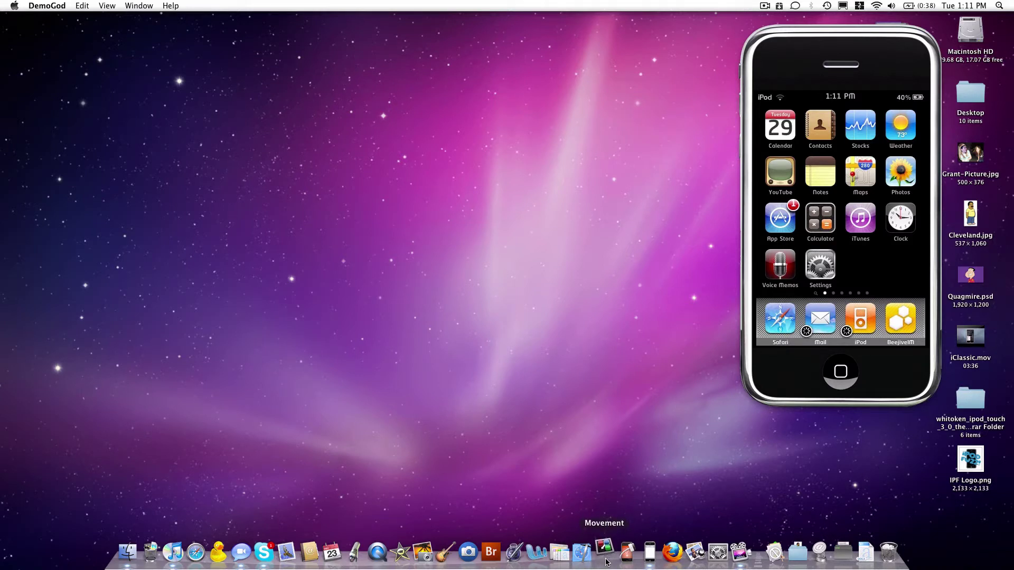
left_click(629, 476)
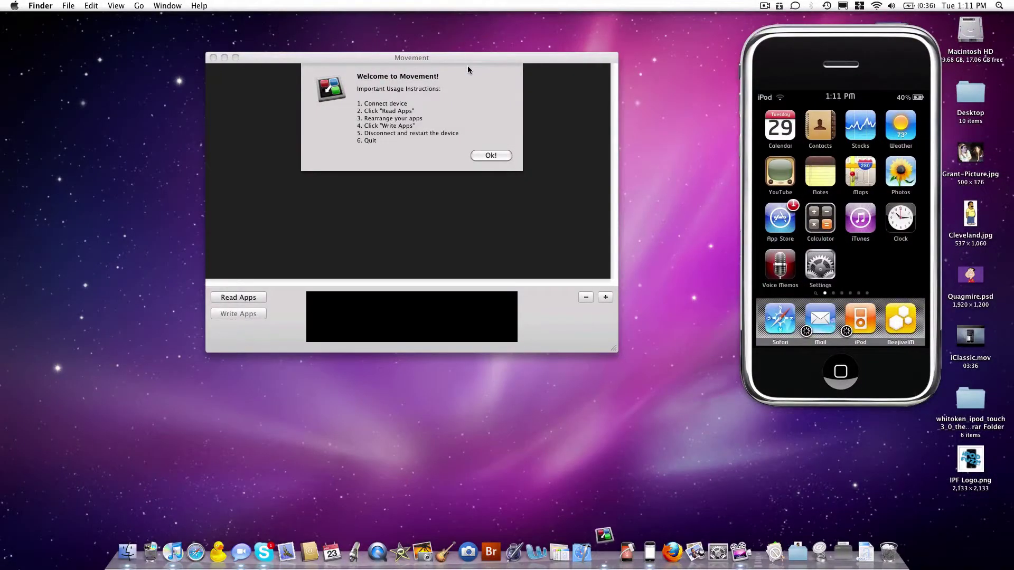
Step: Dismiss the welcome sheet and read the iPod's apps into two home-screen pages plus a dock row
key("Return")
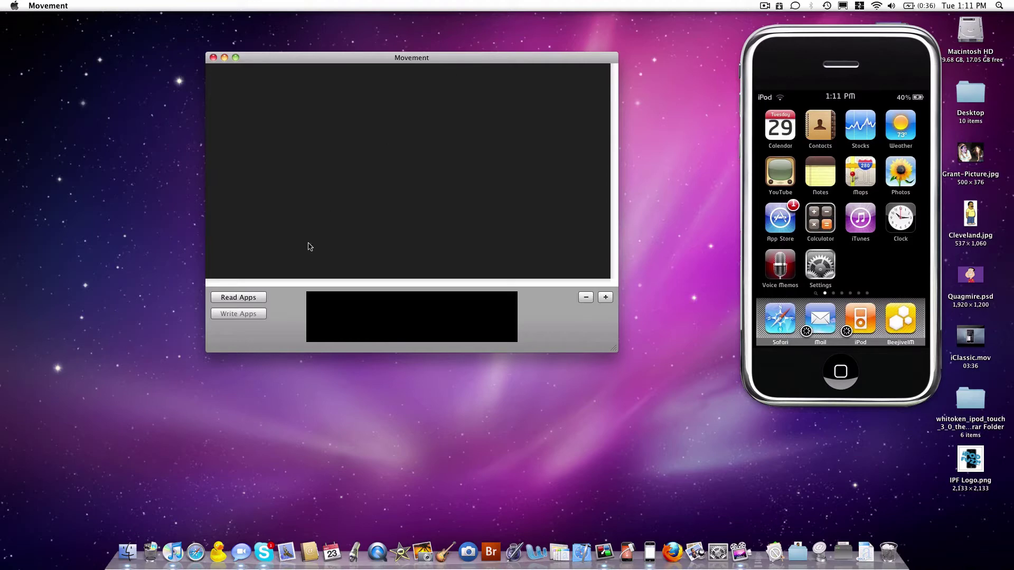
left_click(258, 298)
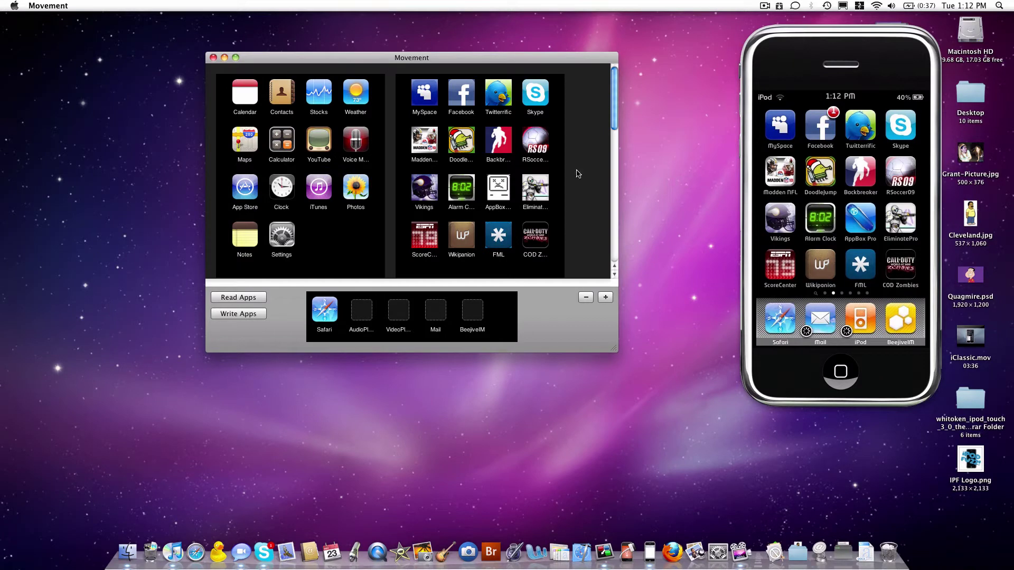
Step: Drag Photos onto the Notes slot so Photos sits beside Settings and Notes follows iTunes
scroll(578, 173, "down", 5)
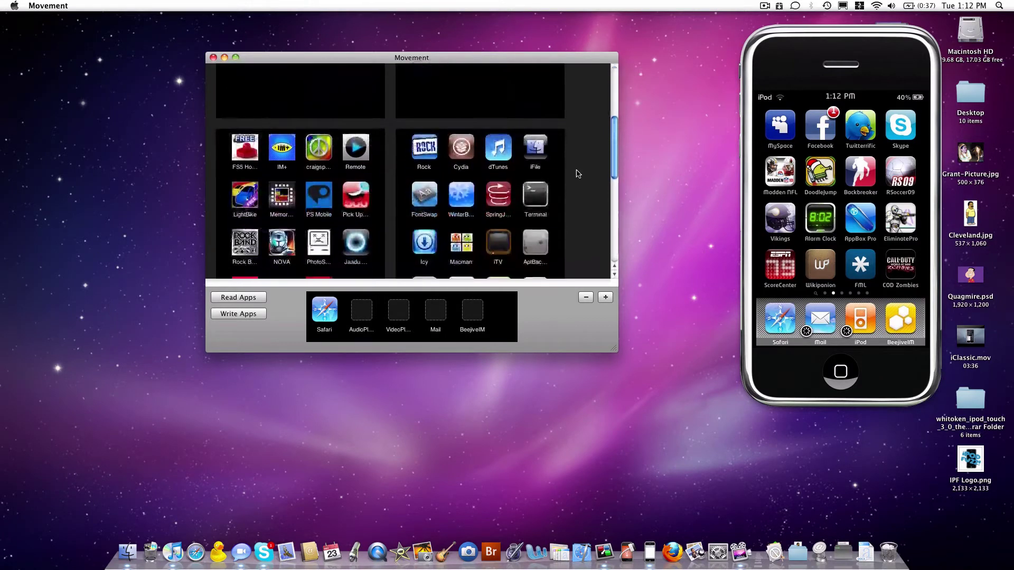
scroll(578, 174, "down", 5)
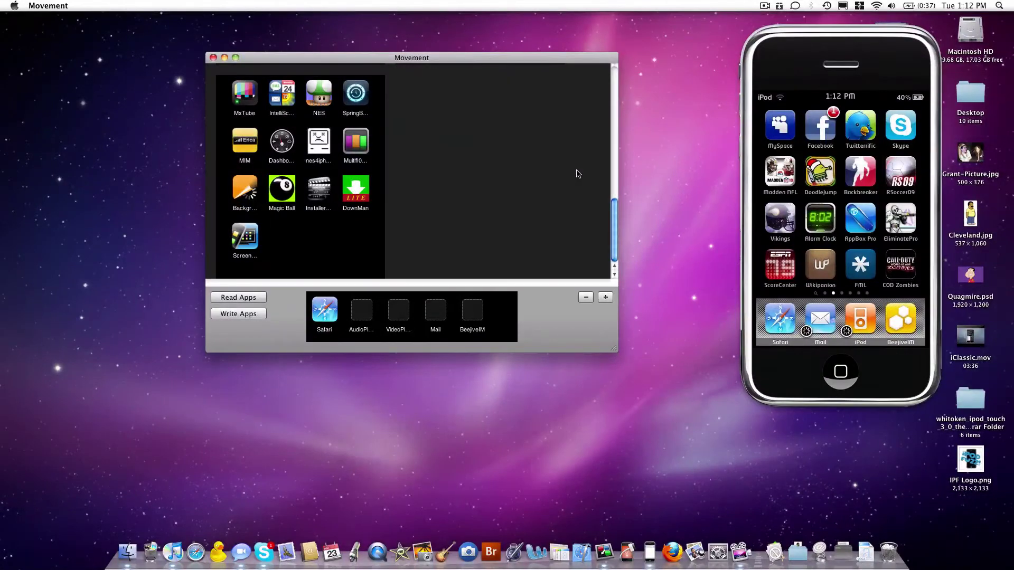
scroll(477, 156, "up", 10)
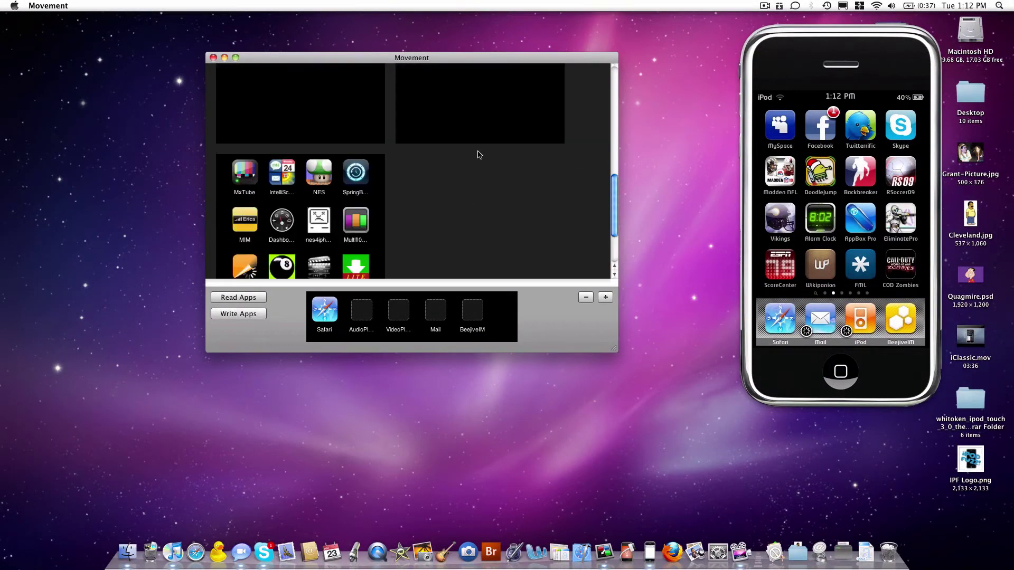
scroll(478, 155, "down", 8)
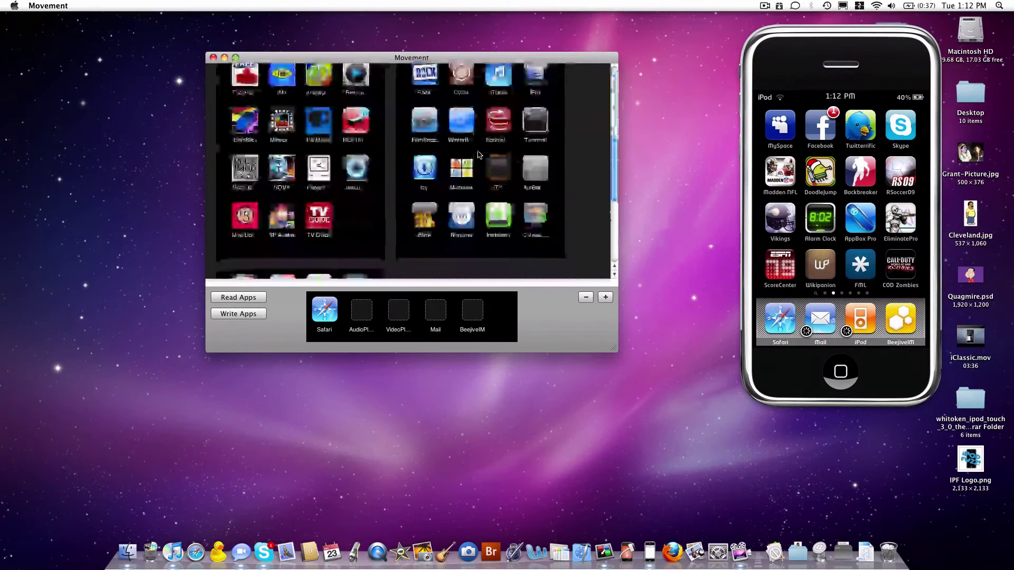
scroll(479, 154, "up", 8)
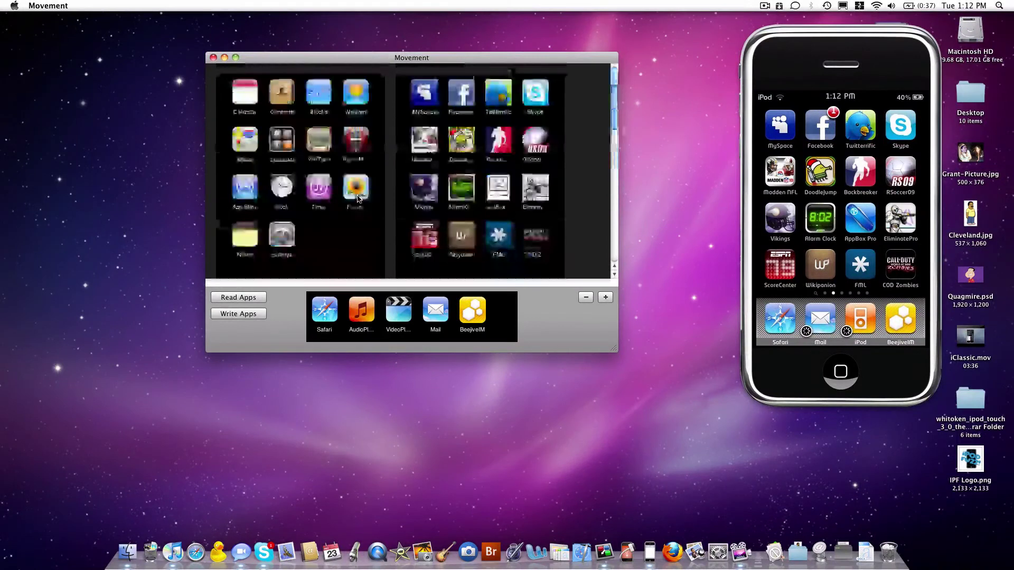
left_click(358, 199)
mouse_move(358, 199)
left_mouse_down()
mouse_move(327, 225)
mouse_move(275, 238)
mouse_move(239, 232)
left_mouse_up()
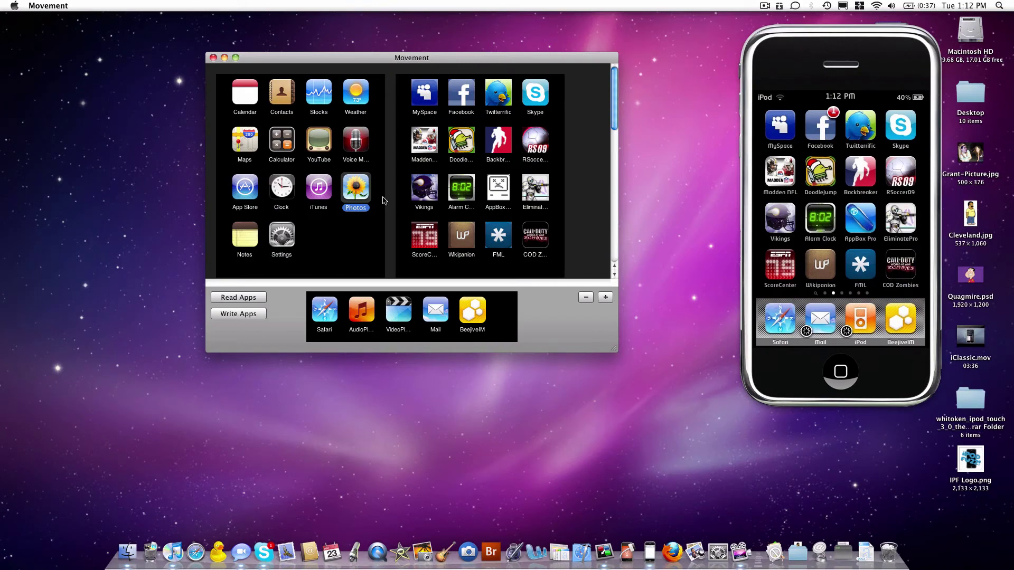
mouse_move(356, 182)
left_mouse_down()
mouse_move(279, 240)
mouse_move(243, 237)
left_mouse_up()
mouse_move(339, 194)
left_mouse_down()
mouse_move(302, 240)
mouse_move(240, 237)
left_mouse_up()
left_click(358, 243)
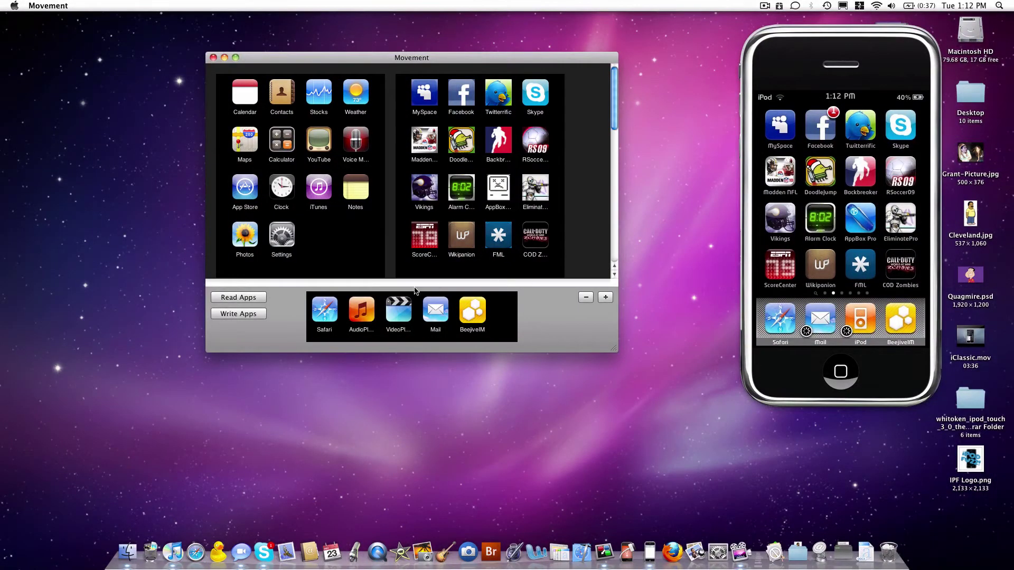
Step: Write the arrangement to the iPod, skipping the springboard backup, and dismiss Movement Complete
left_click(232, 312)
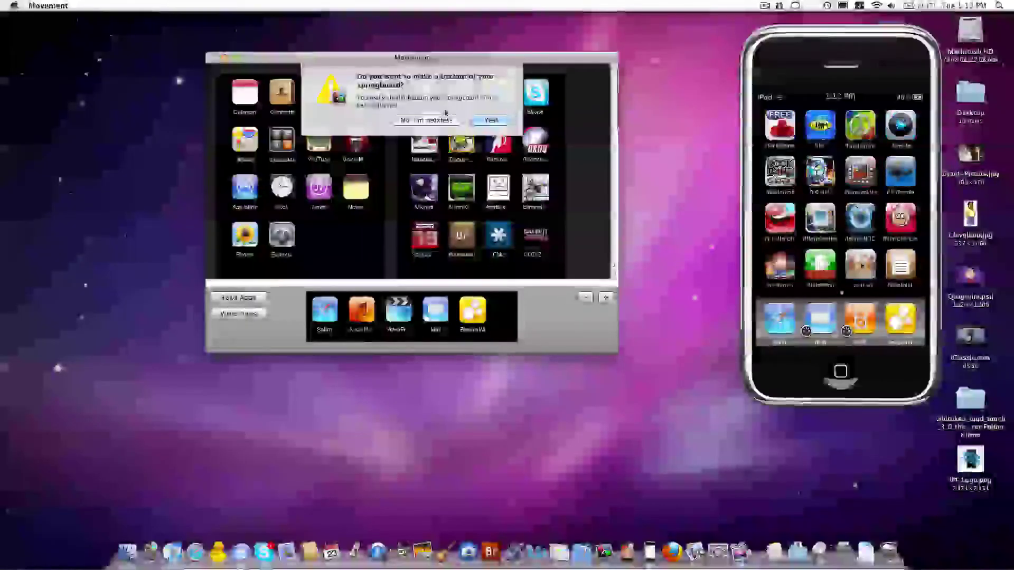
left_click(438, 120)
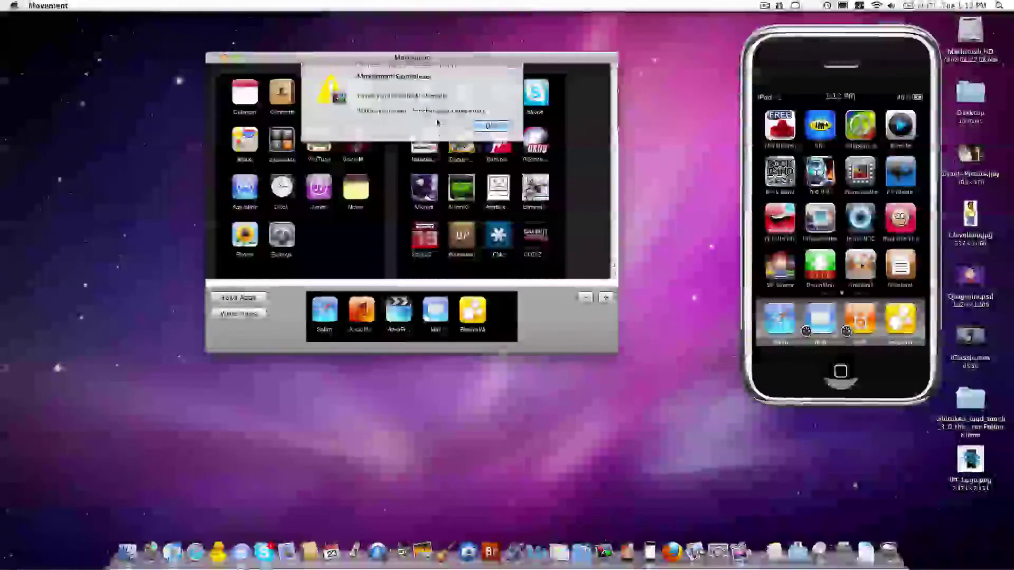
key("Return")
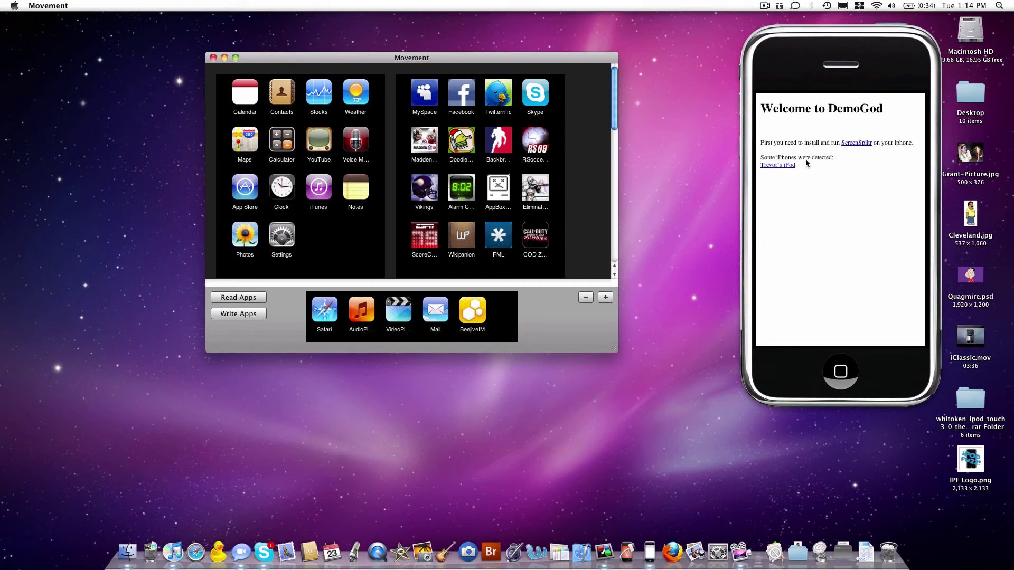
Step: Connect DemoGod to the detected iPod to mirror the home screen with Photos and Notes swapped
left_click(789, 165)
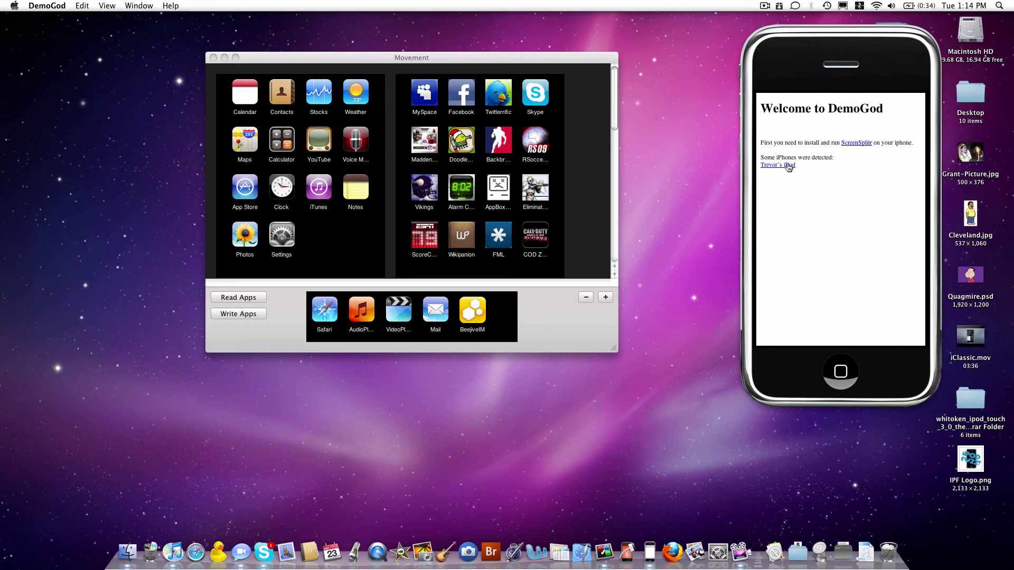
left_click(789, 165)
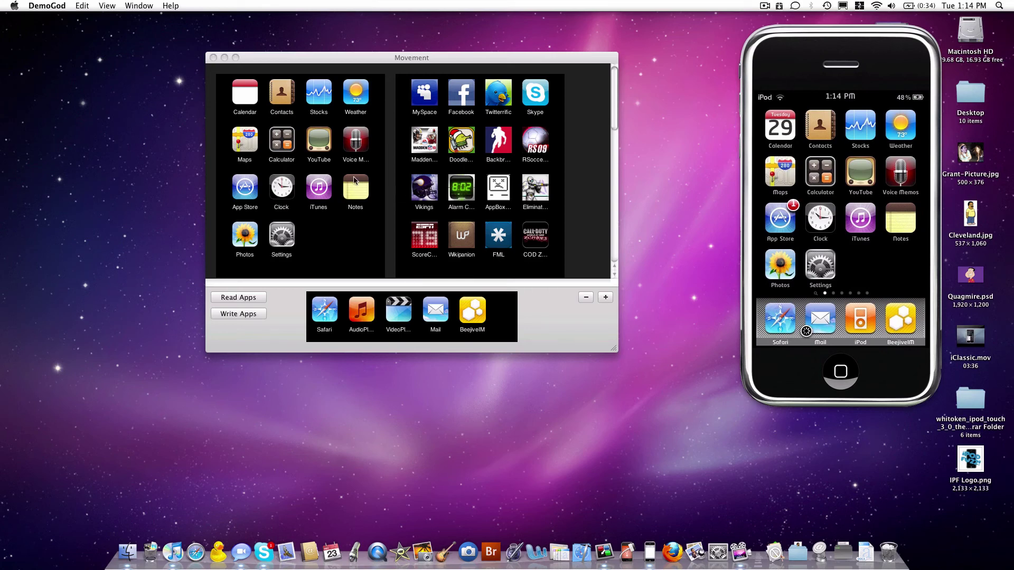
left_click(352, 196)
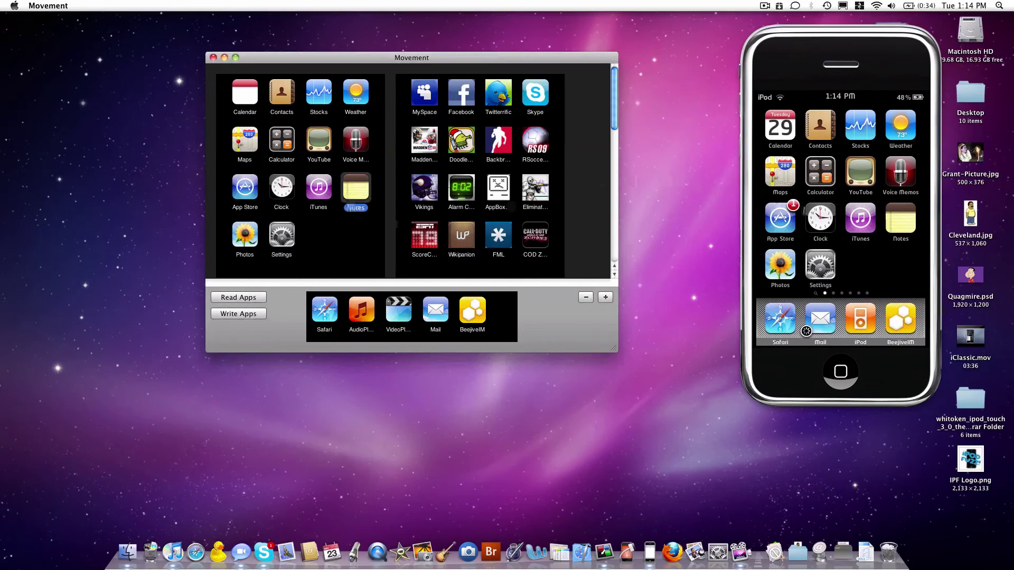
left_click(803, 212)
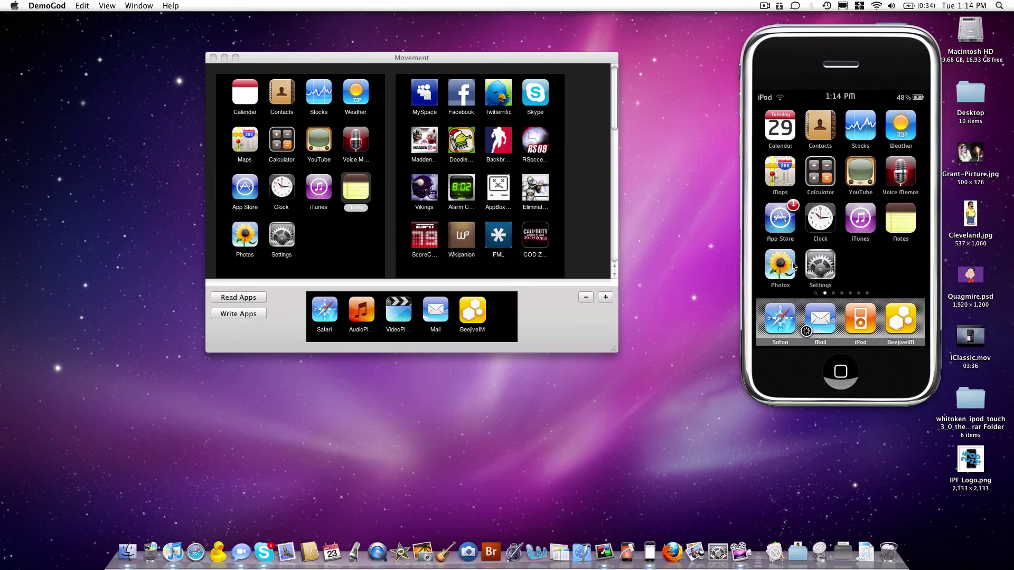
left_click(524, 342)
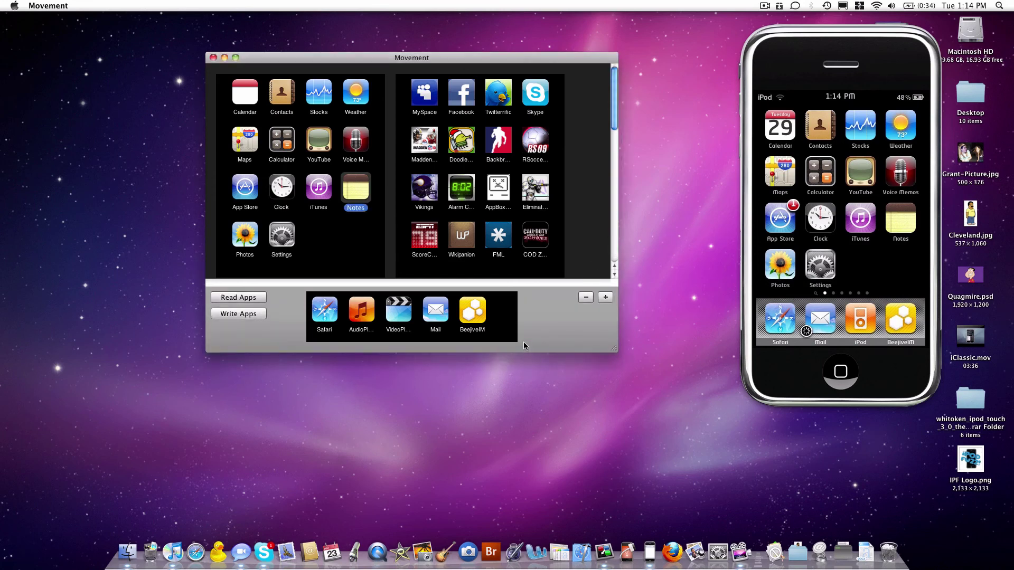